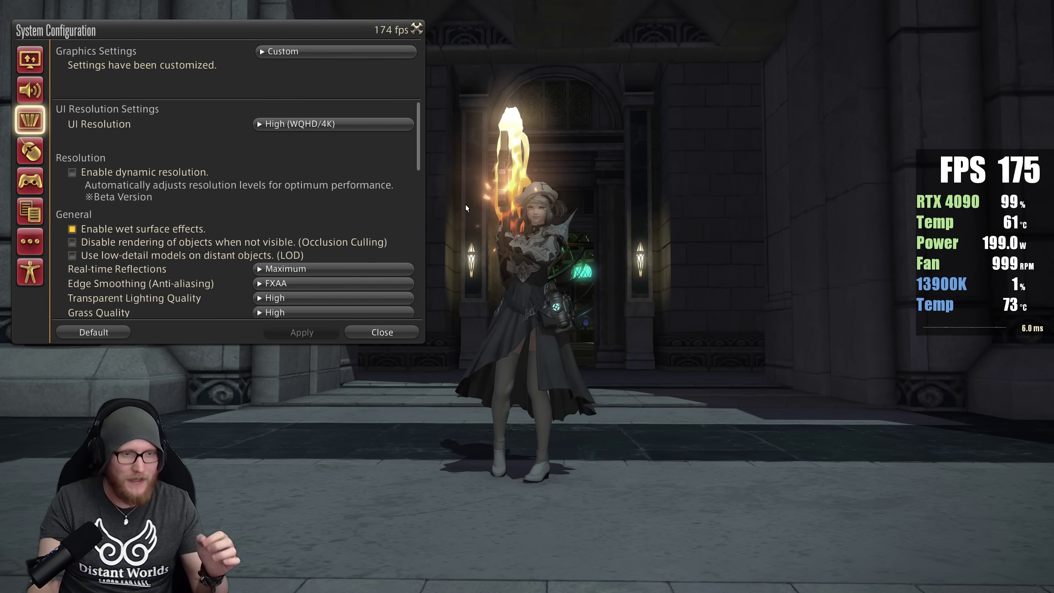
- Switch the graphics preset from Custom to Maximum and apply it
click(319, 51)
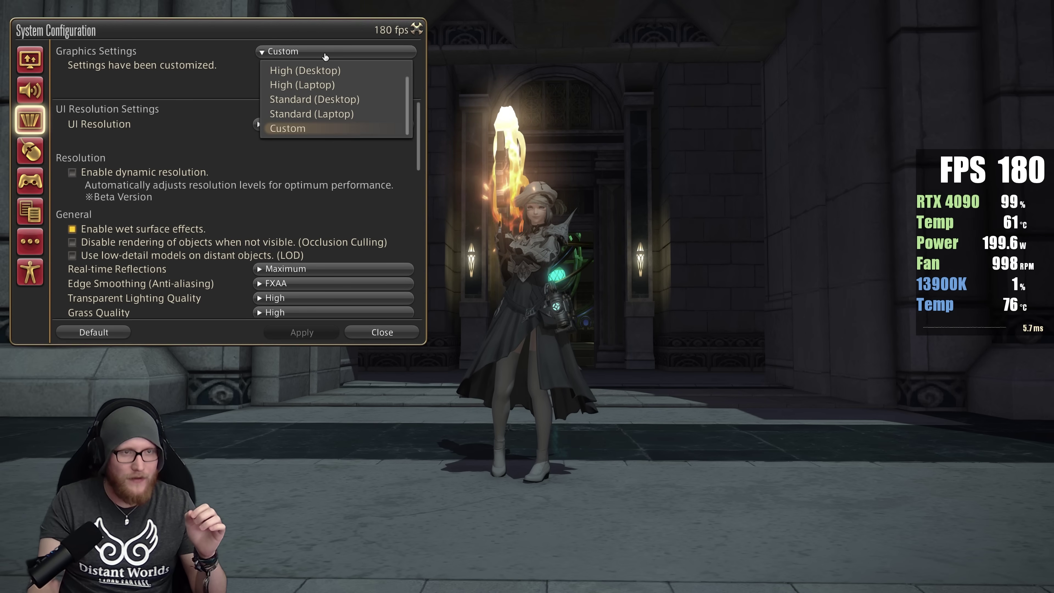
click(321, 71)
click(307, 333)
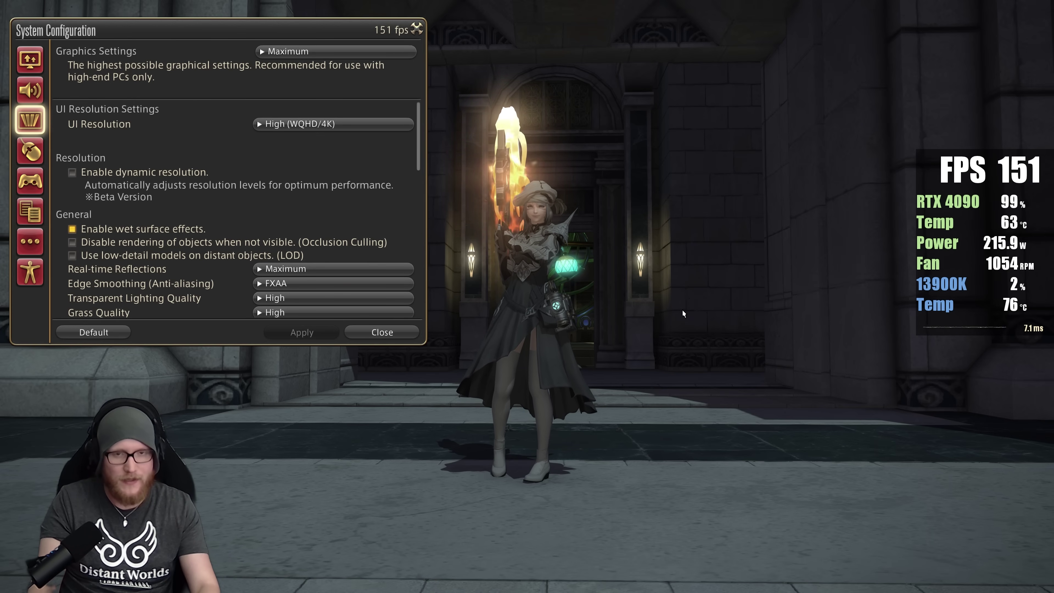
drag(419, 137, 441, 294)
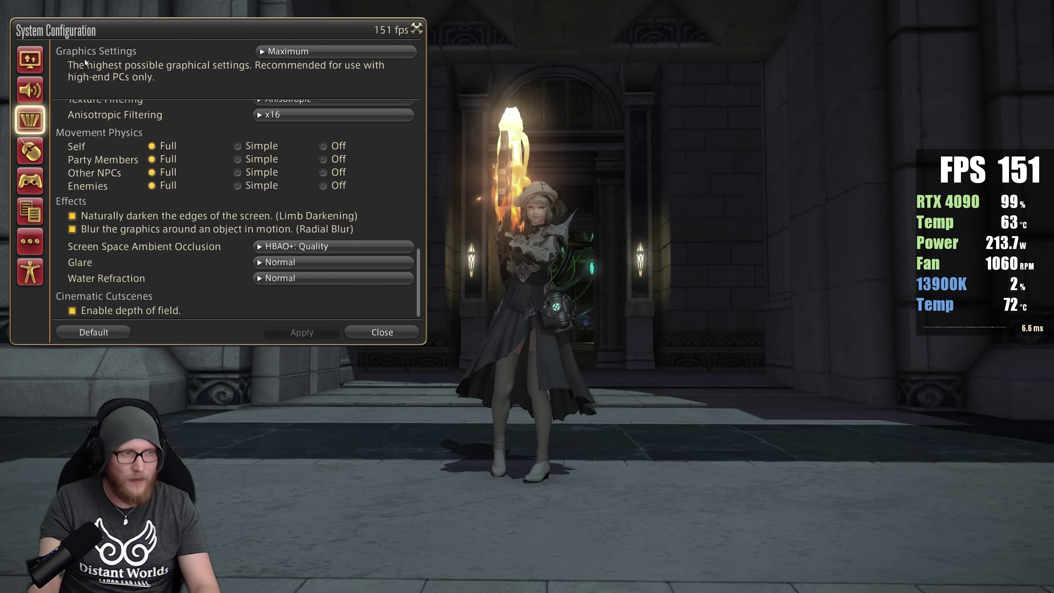
click(30, 124)
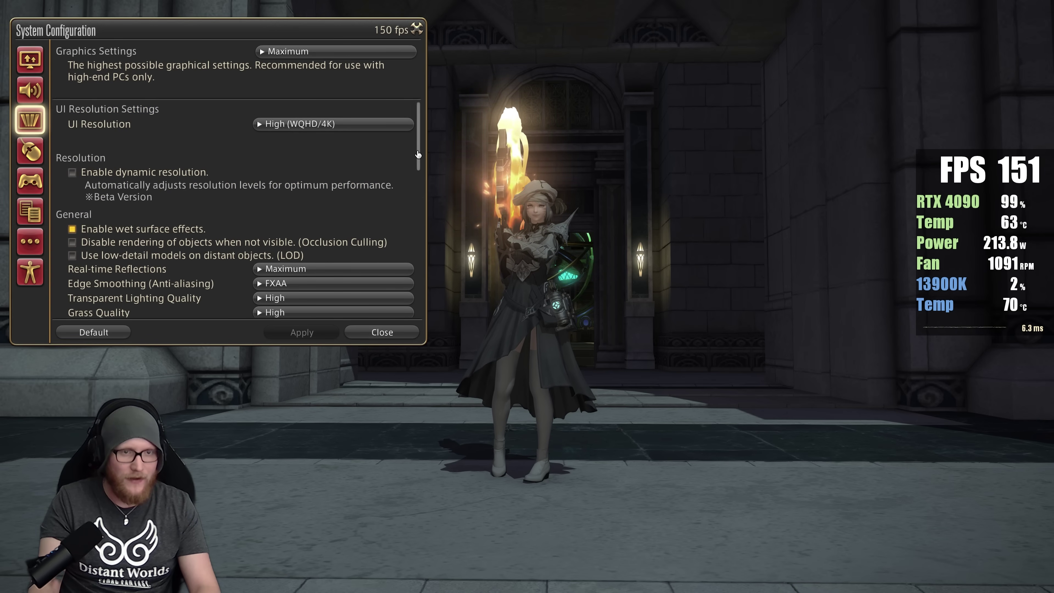
scroll(451, 307, down, 10)
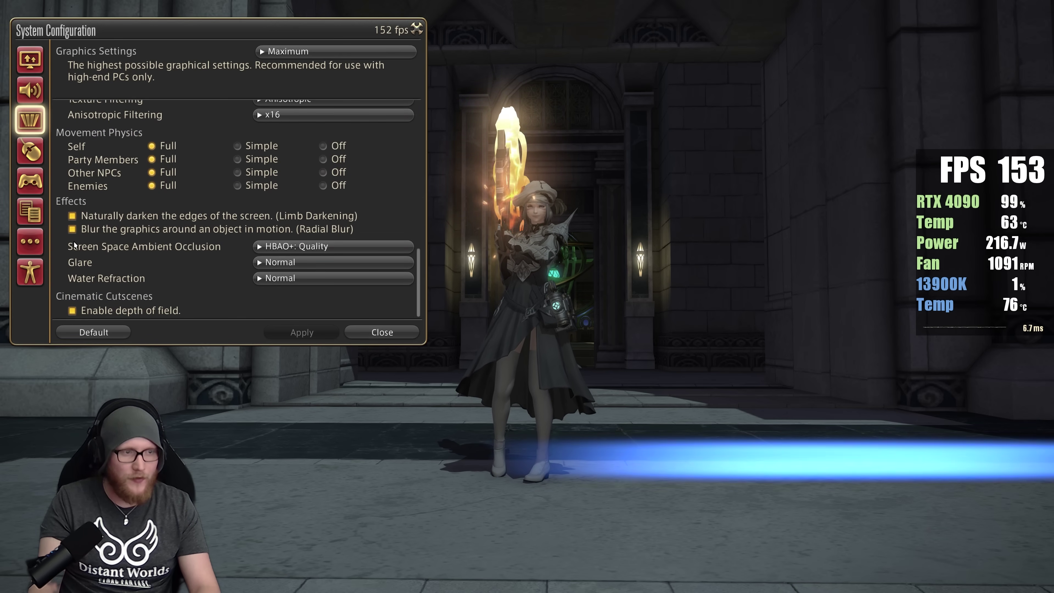
click(317, 249)
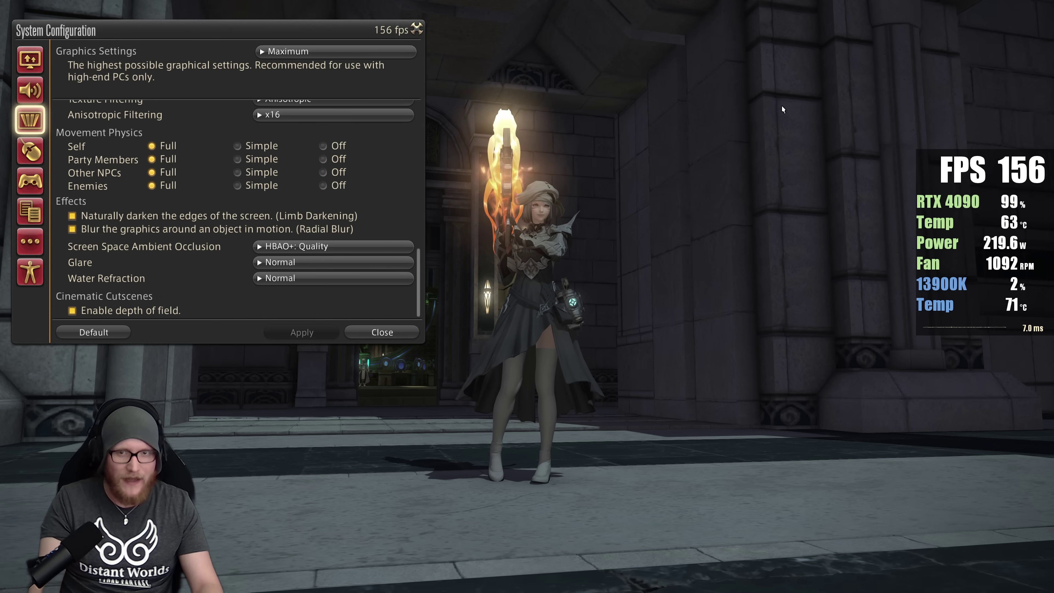
- Set Screen Space Ambient Occlusion to Off, apply it, and return focus to the game
click(304, 249)
click(281, 325)
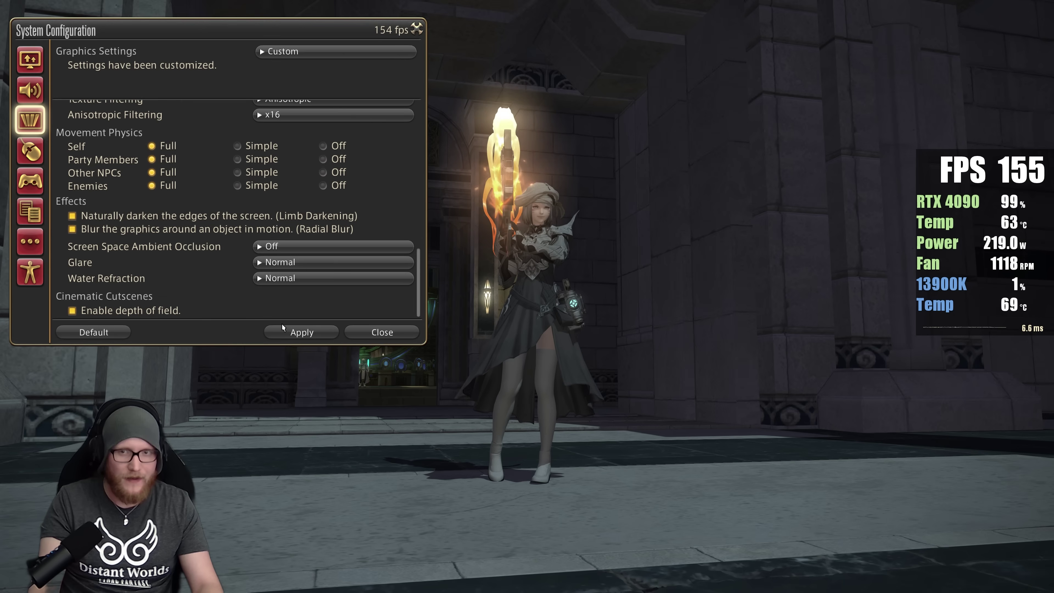
click(305, 337)
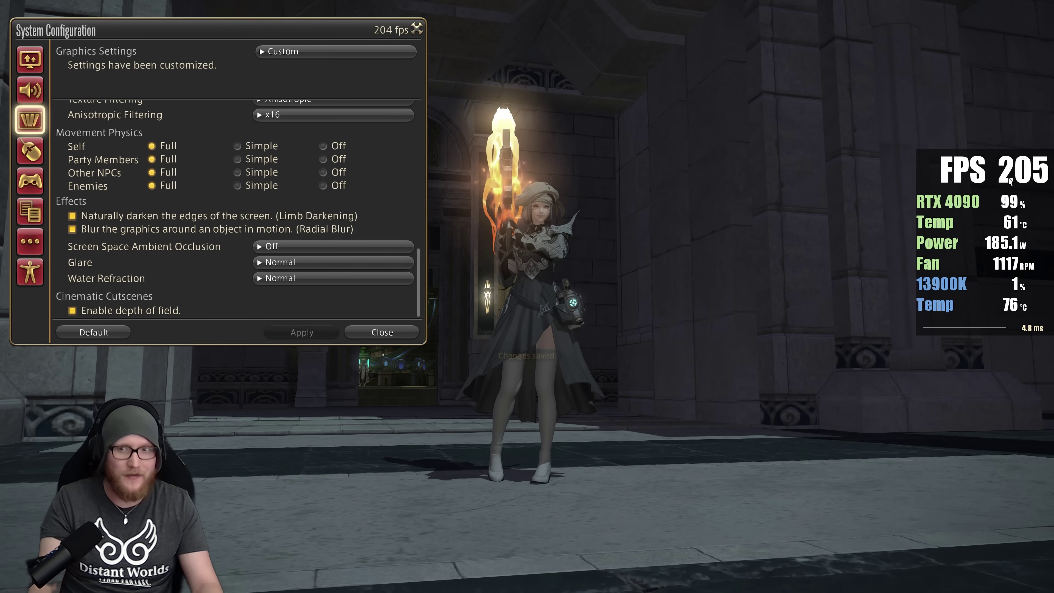
click(607, 312)
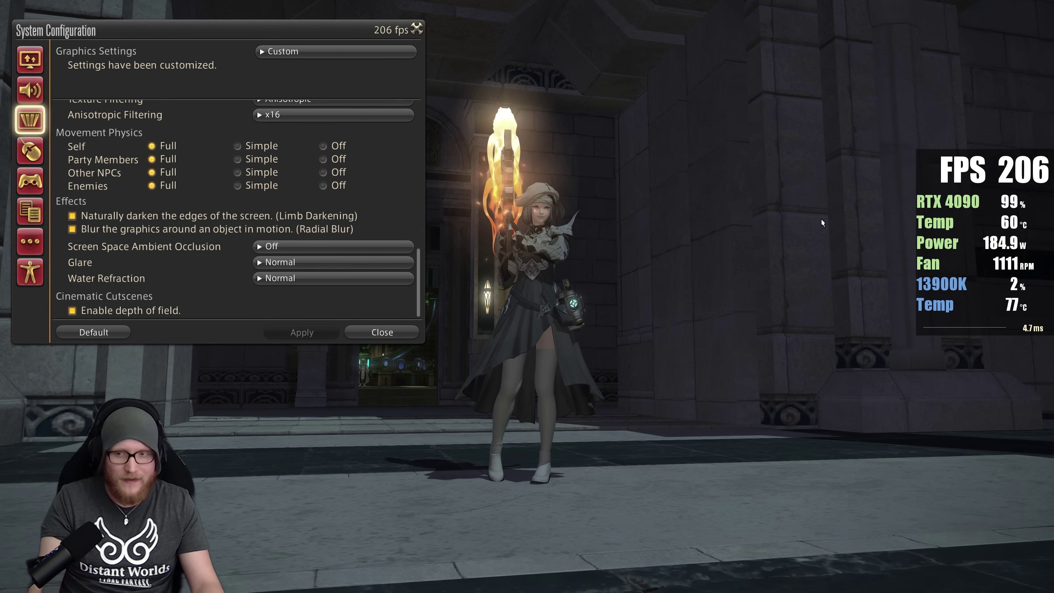
- Set Screen Space Ambient Occlusion to HBAO+: Standard and apply it
click(328, 247)
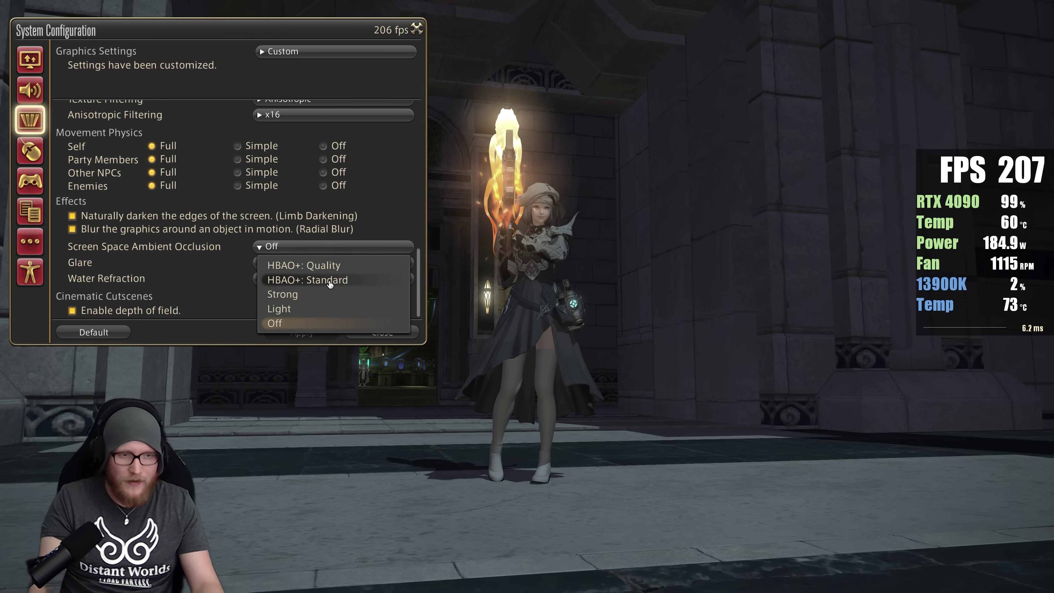
click(346, 282)
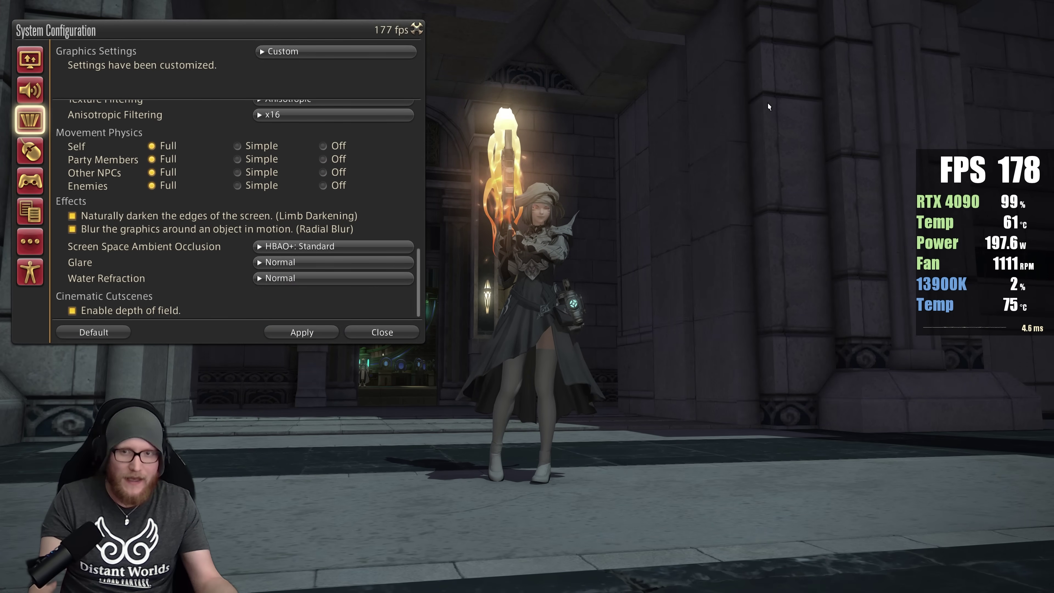
click(310, 330)
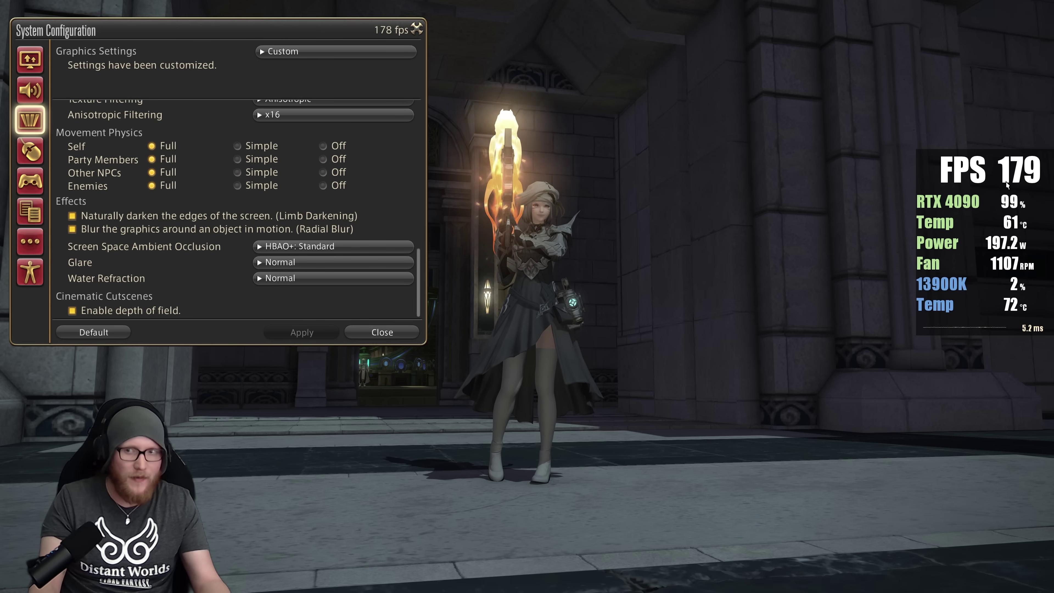
- Try HBAO+: Quality, then revert to HBAO+: Standard and apply it
click(408, 250)
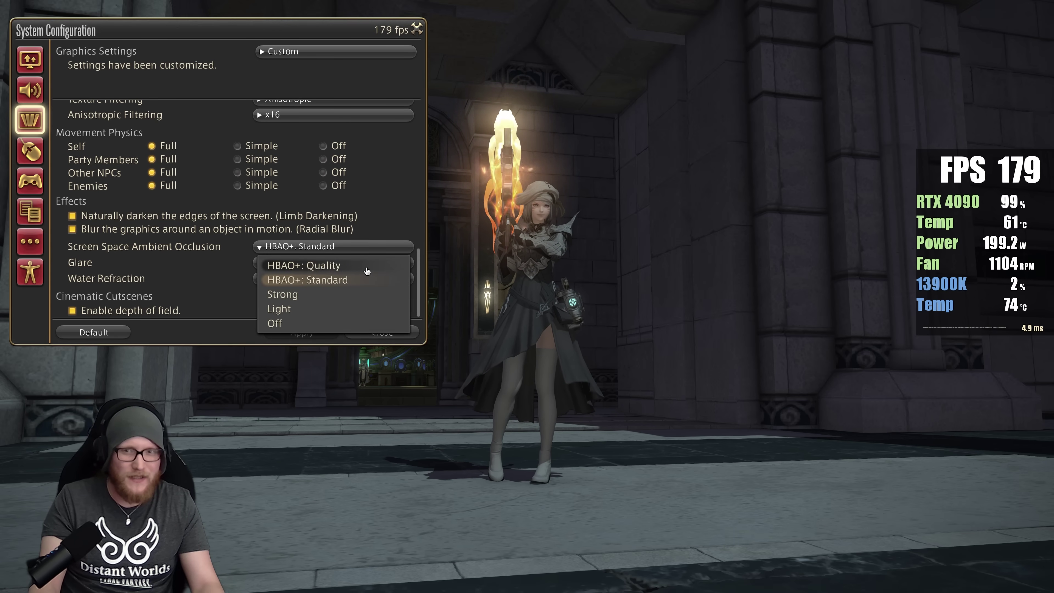
click(367, 271)
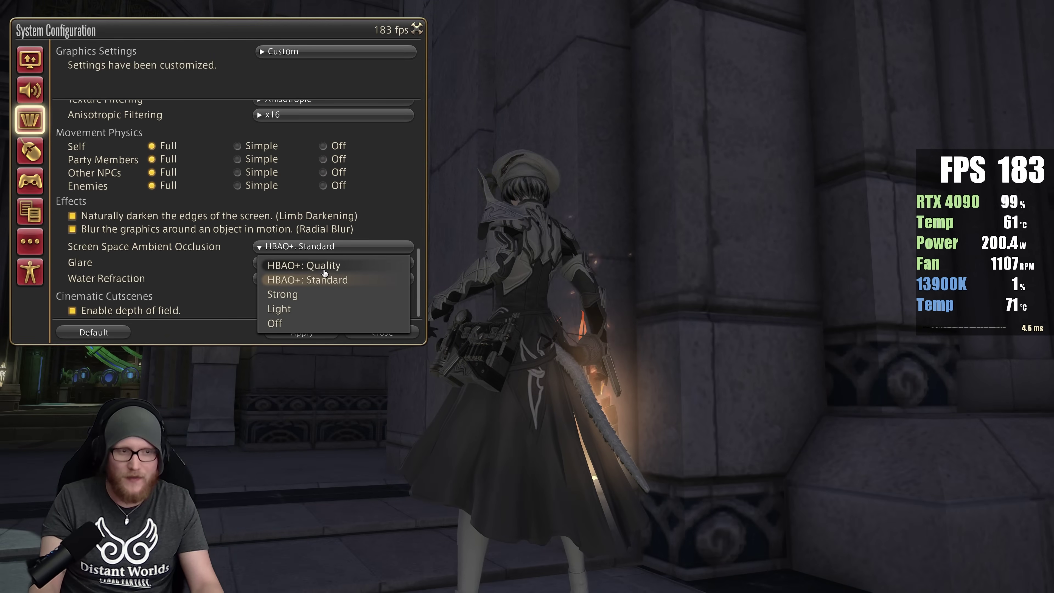
click(323, 266)
click(330, 246)
click(330, 280)
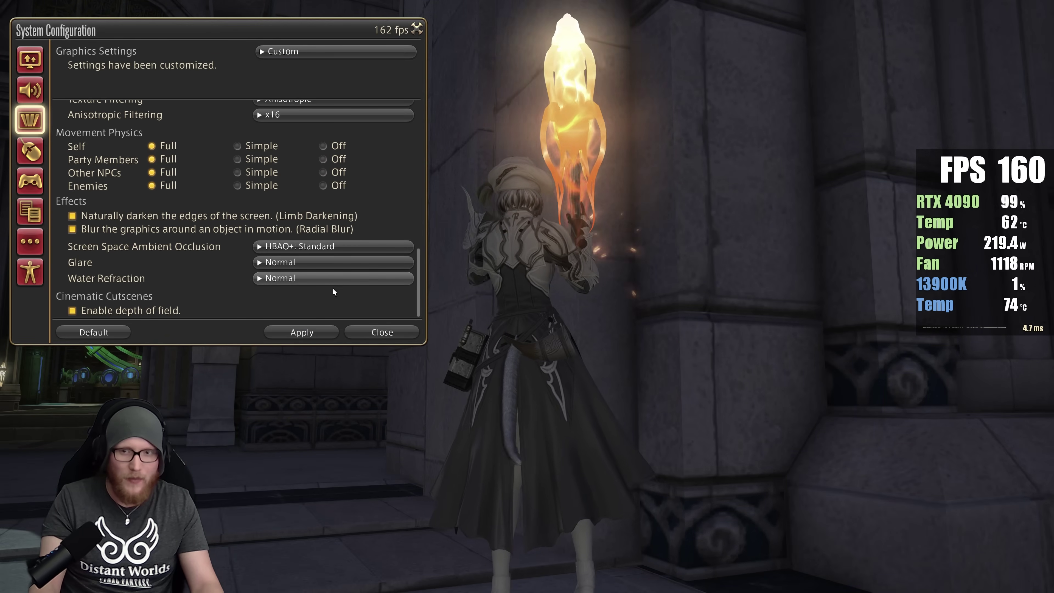
click(335, 334)
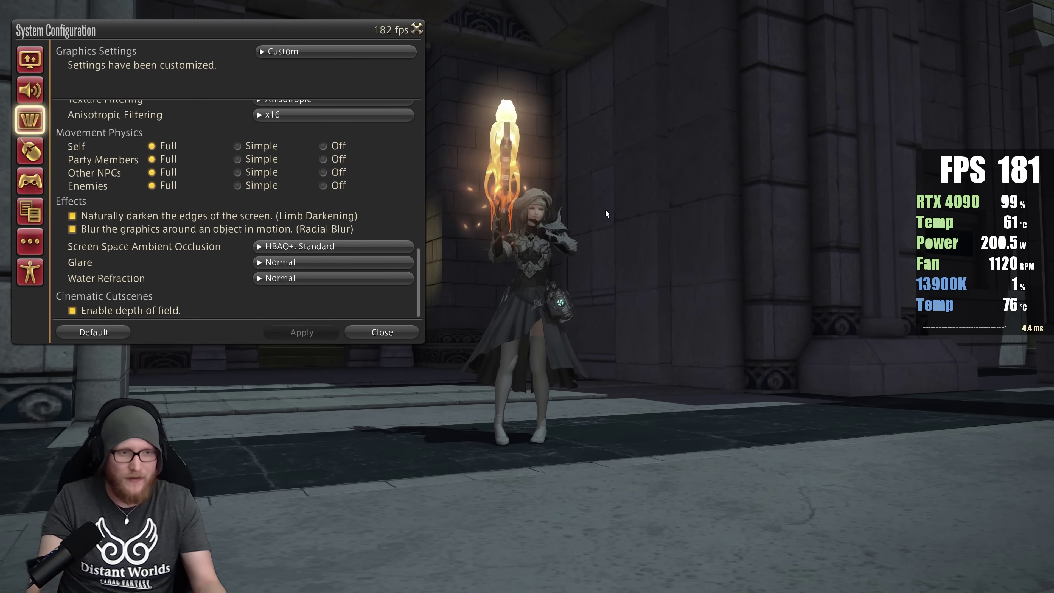
- Set Screen Space Ambient Occlusion to Off and apply it
click(370, 247)
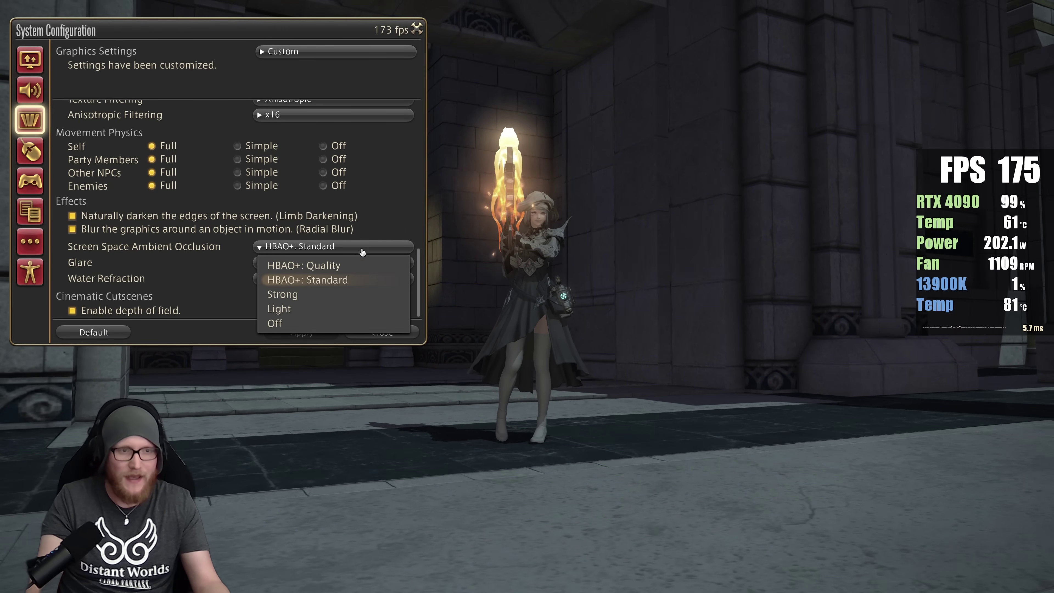
click(299, 327)
click(325, 333)
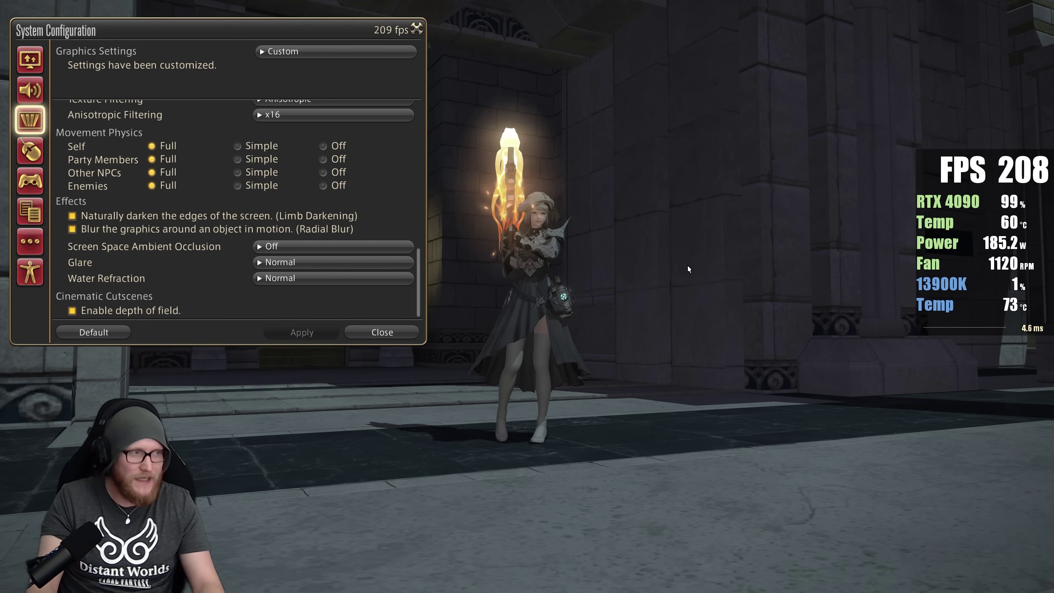
- Try HBAO+: Standard ambient occlusion and apply it for comparison
click(372, 249)
click(307, 278)
click(307, 333)
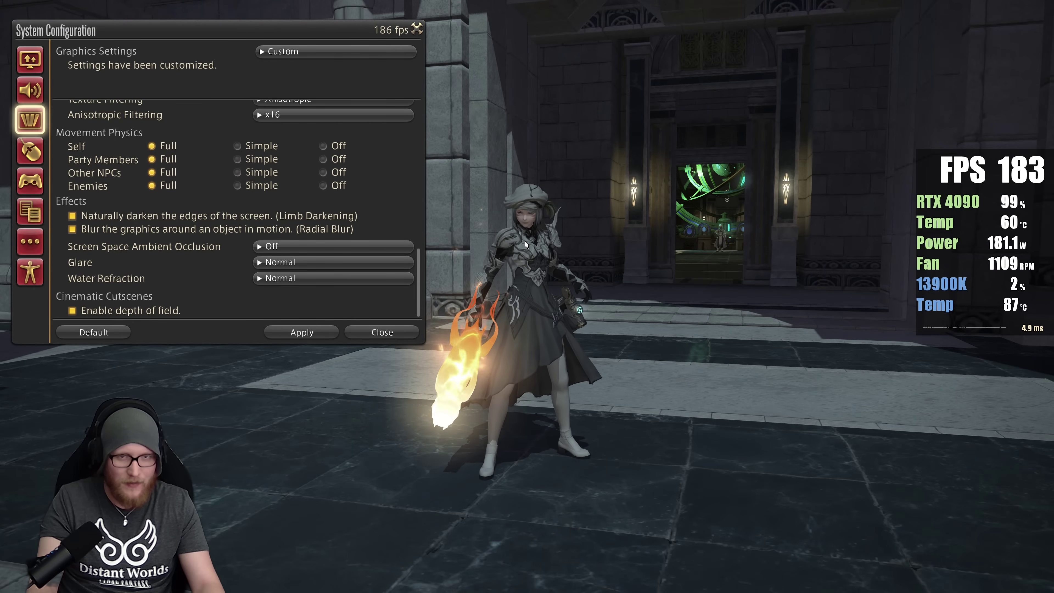
- Compare ambient occlusion between HBAO+: Quality and Off, ending on HBAO+: Quality
click(360, 246)
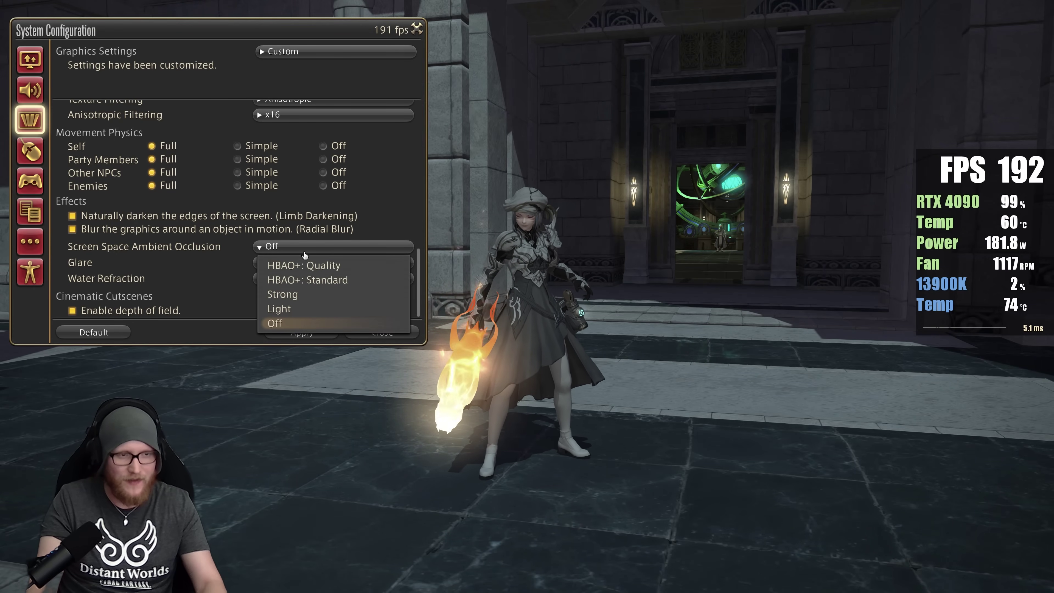
click(350, 265)
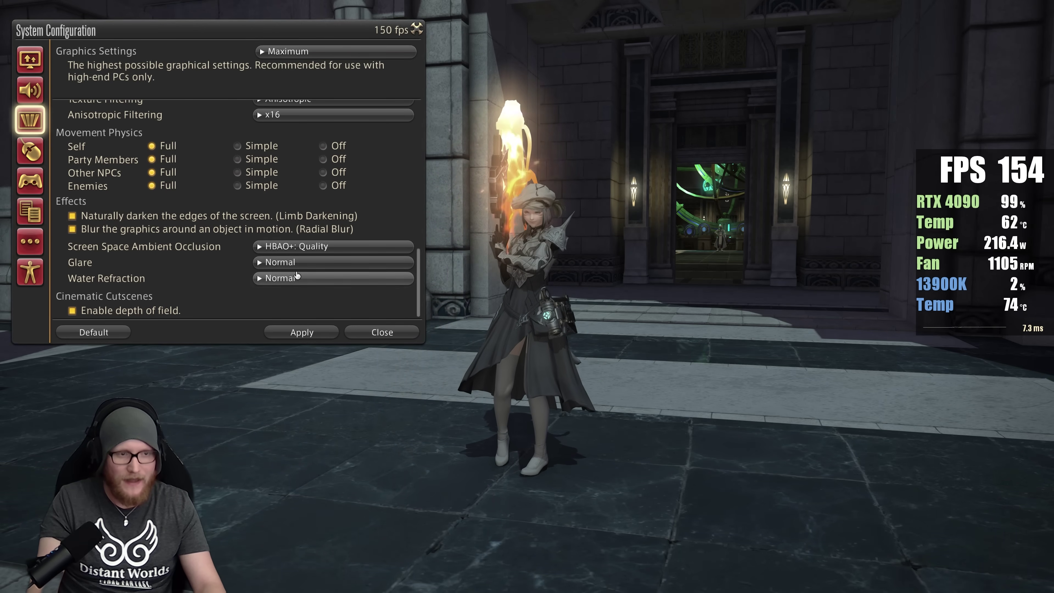
click(299, 249)
click(276, 323)
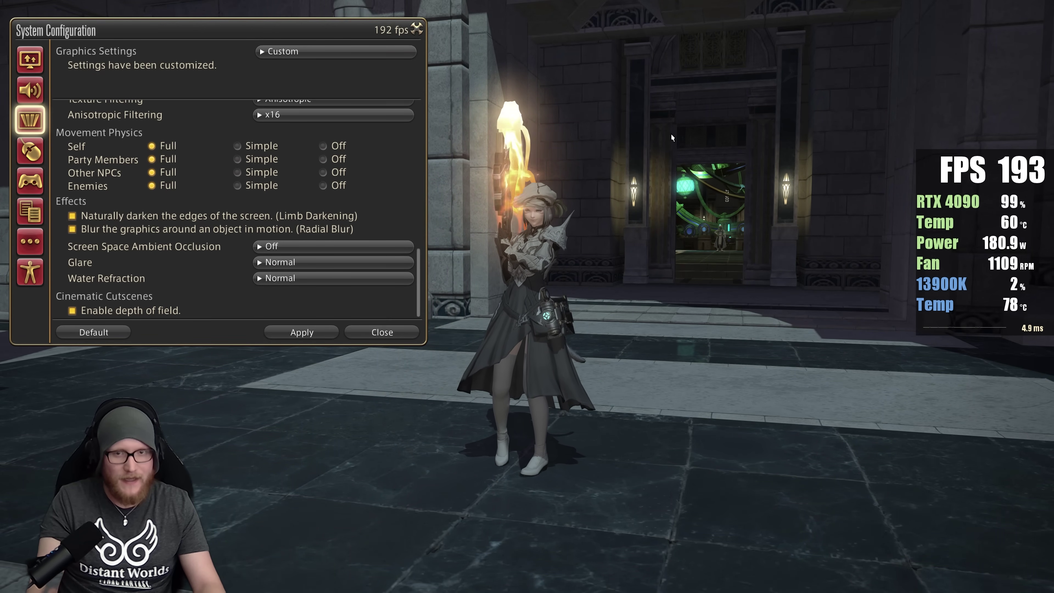
click(299, 246)
click(294, 265)
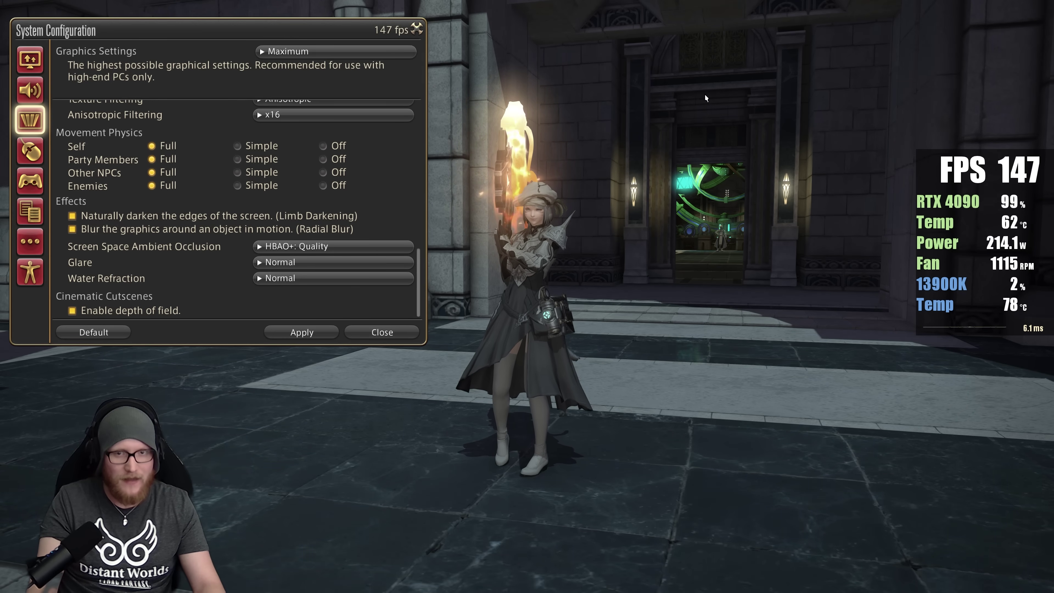
drag(666, 112, 660, 113)
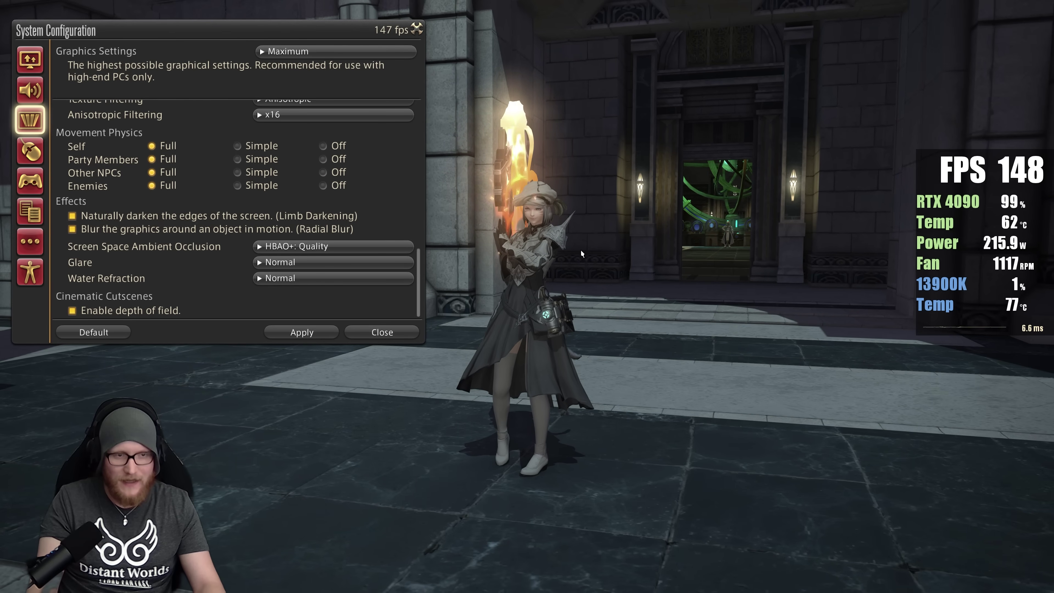
- Apply ambient occlusion Off to check fps, then set it back to HBAO+: Quality
click(316, 246)
click(339, 327)
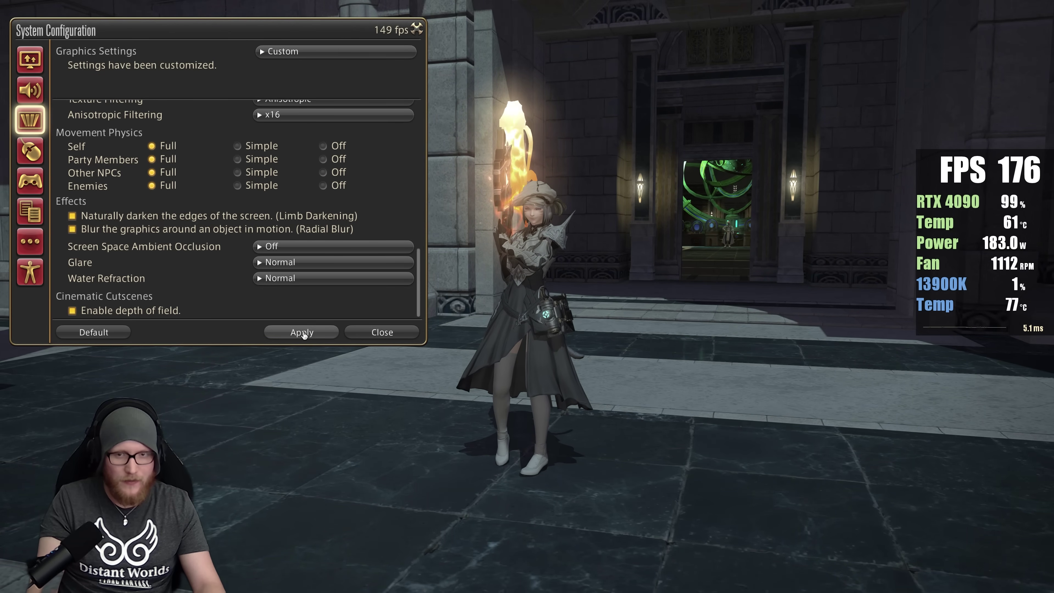
click(302, 332)
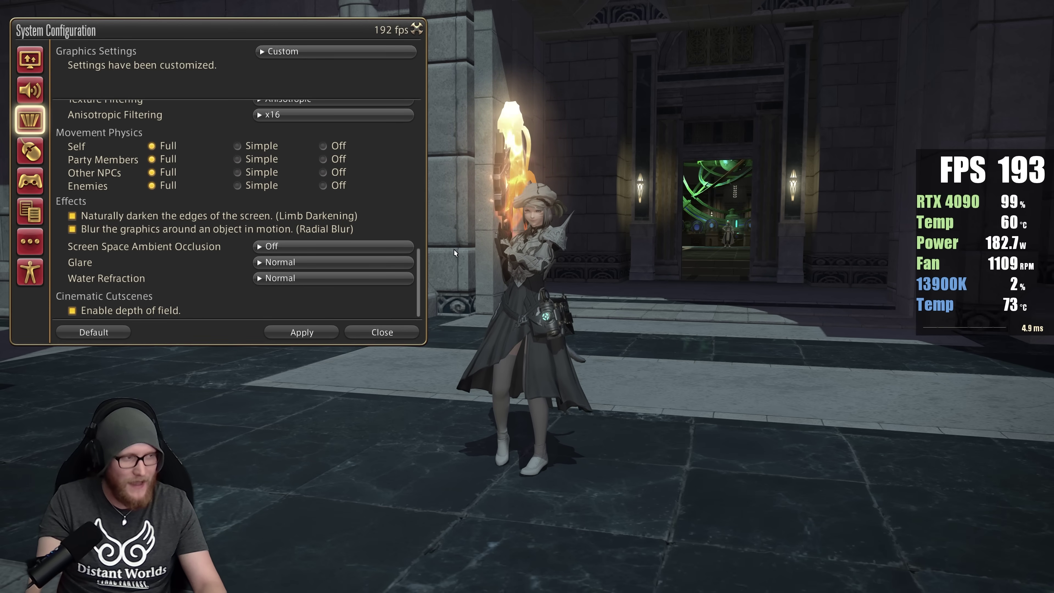
click(330, 246)
click(331, 263)
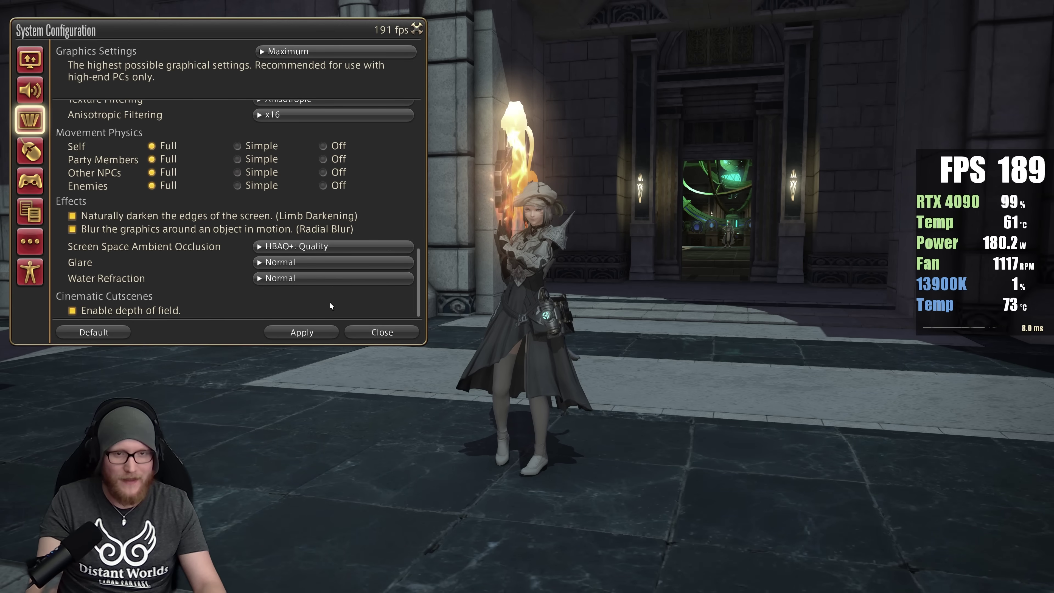